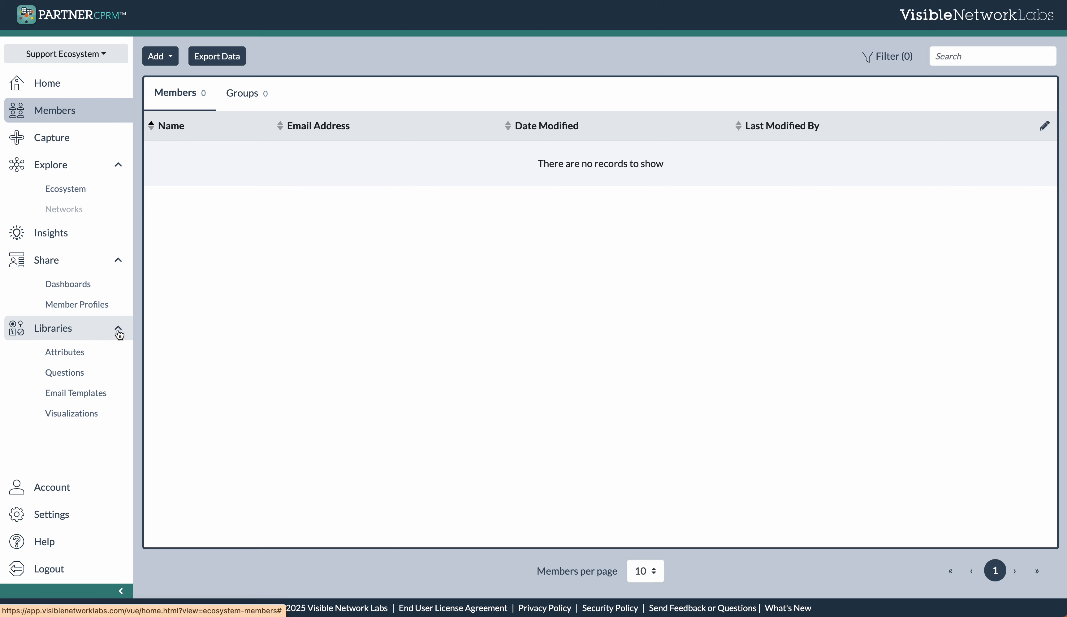
Add a single-select attribute named "Populations Served" to the Attributes library.
click(119, 329)
click(123, 334)
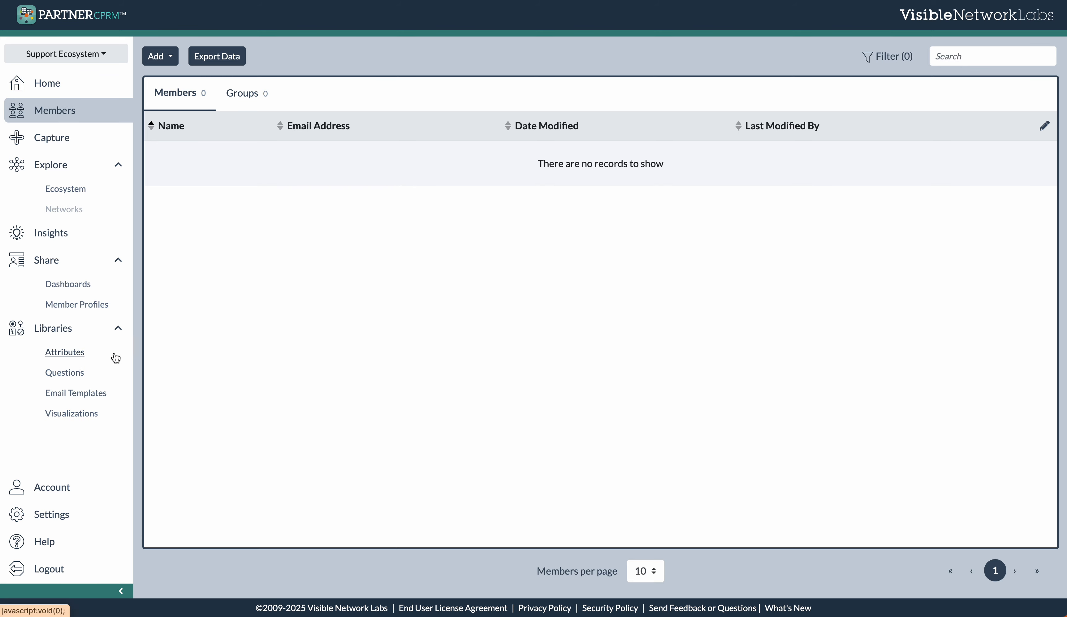
click(63, 352)
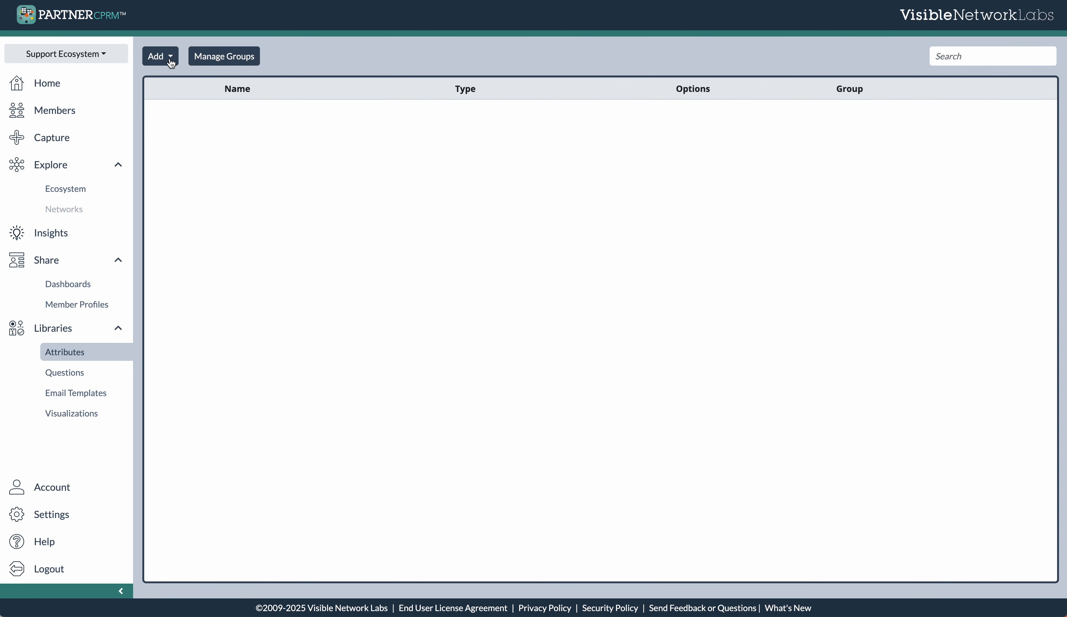
click(160, 57)
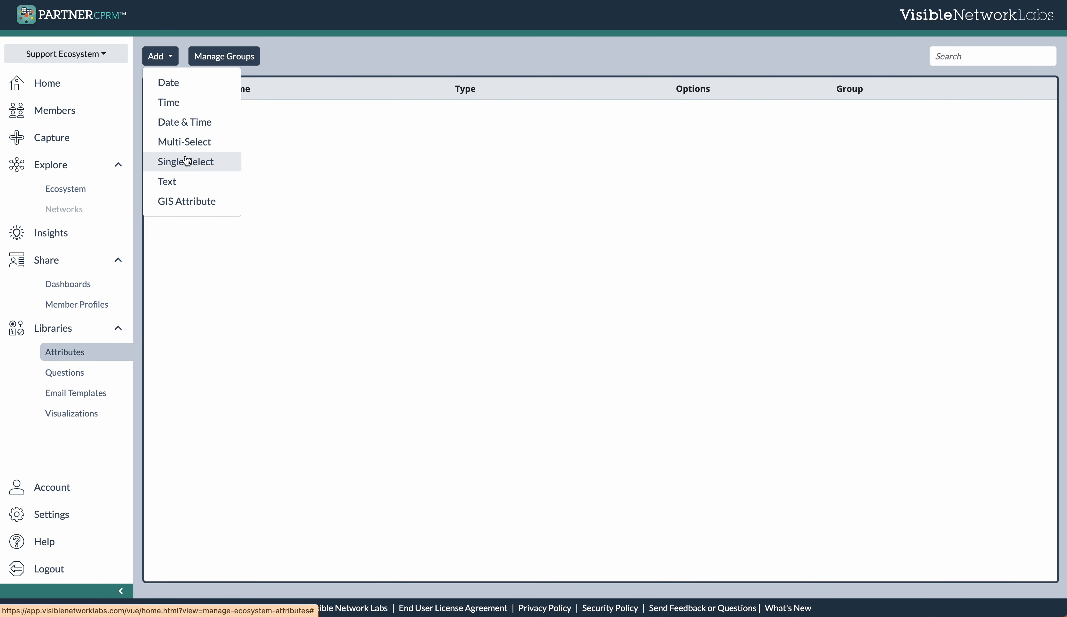
click(187, 168)
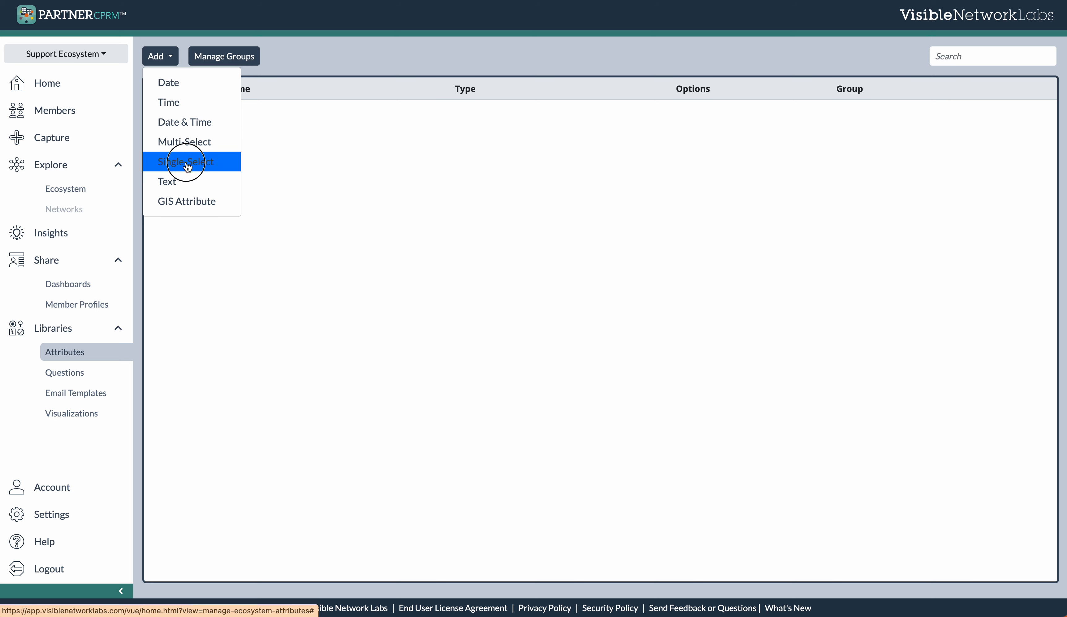
click(250, 172)
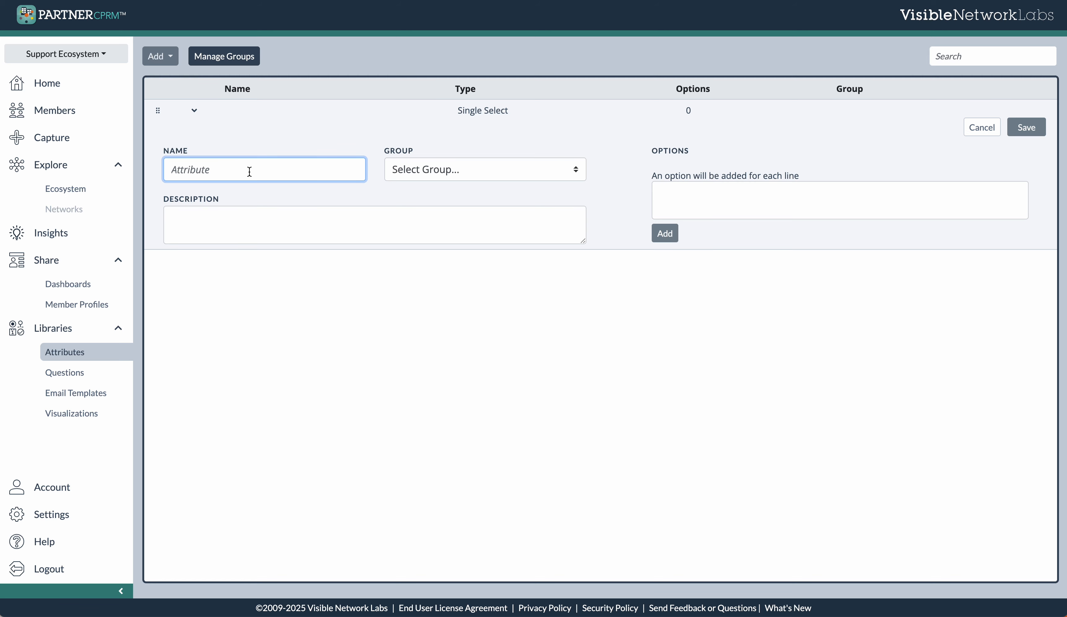
text(Popu)
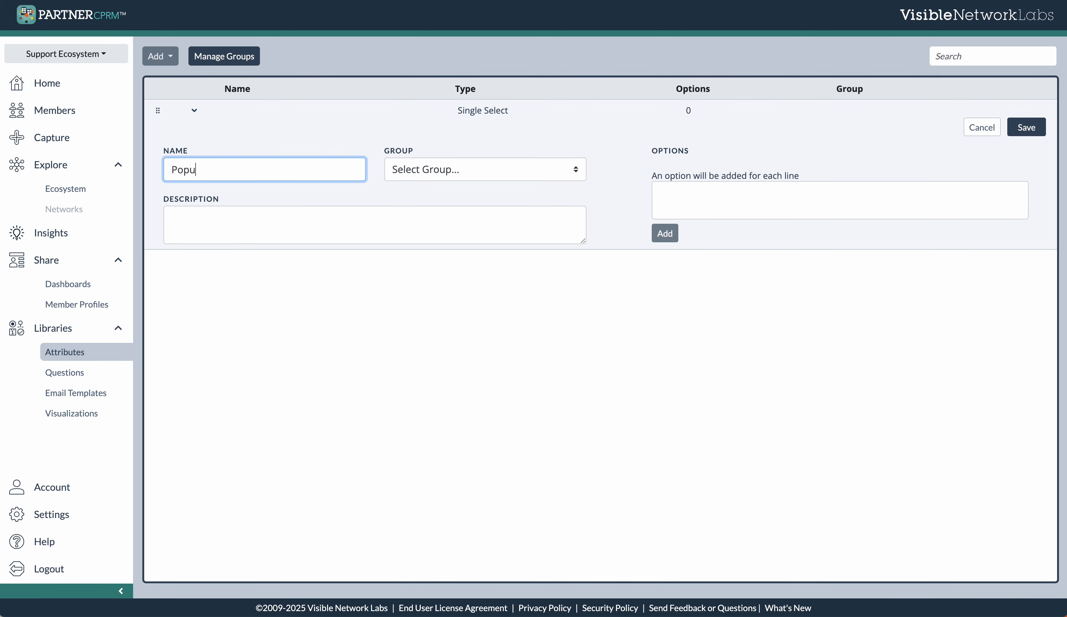
text(lations Served)
Describe the attribute as "What groups does the organization primarily serve?" and check the available groups without choosing one.
click(421, 215)
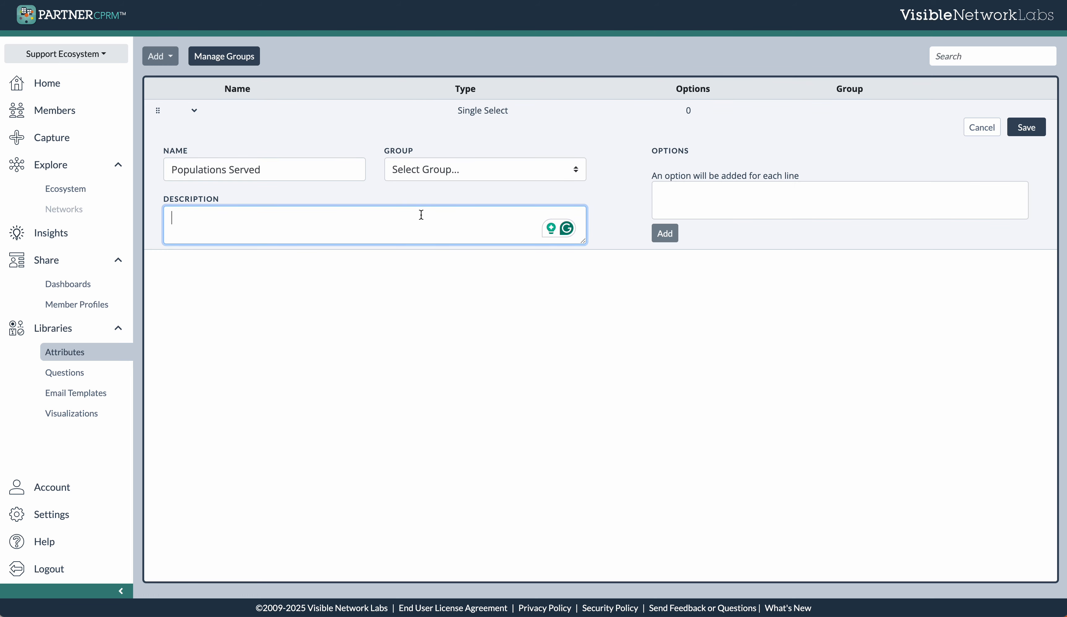
text(What groups d)
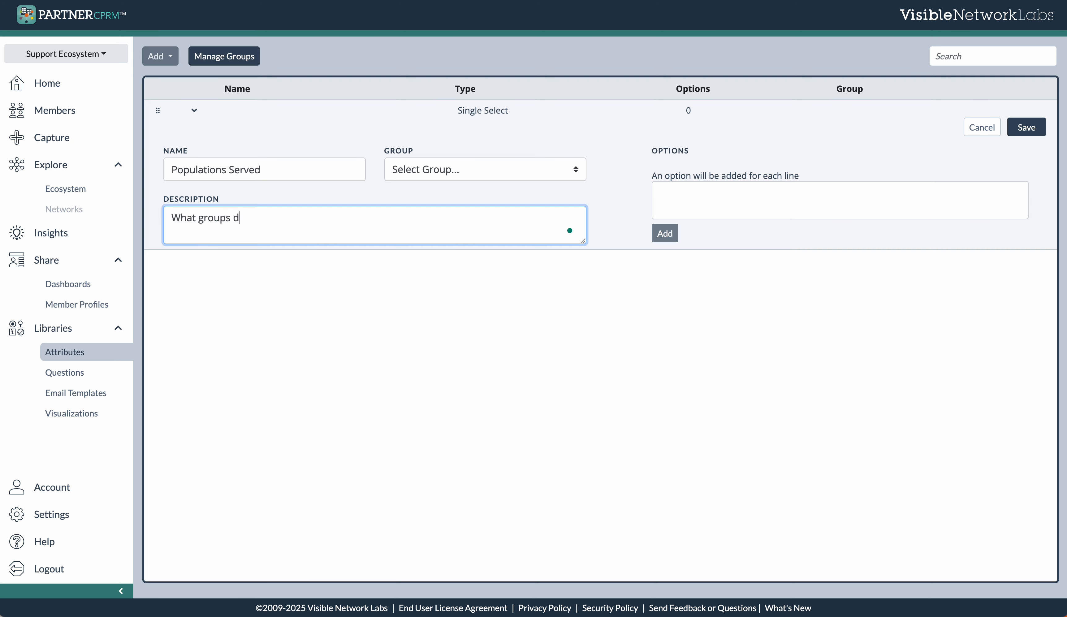
text(oes the organization primarily serve?)
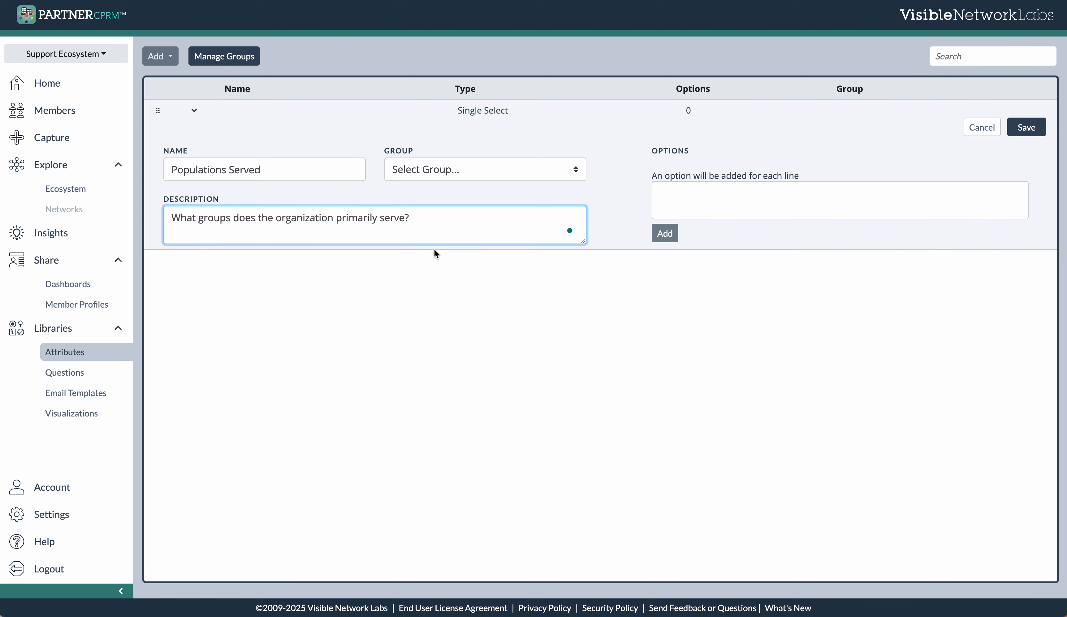
double_click(381, 217)
triple_click(382, 217)
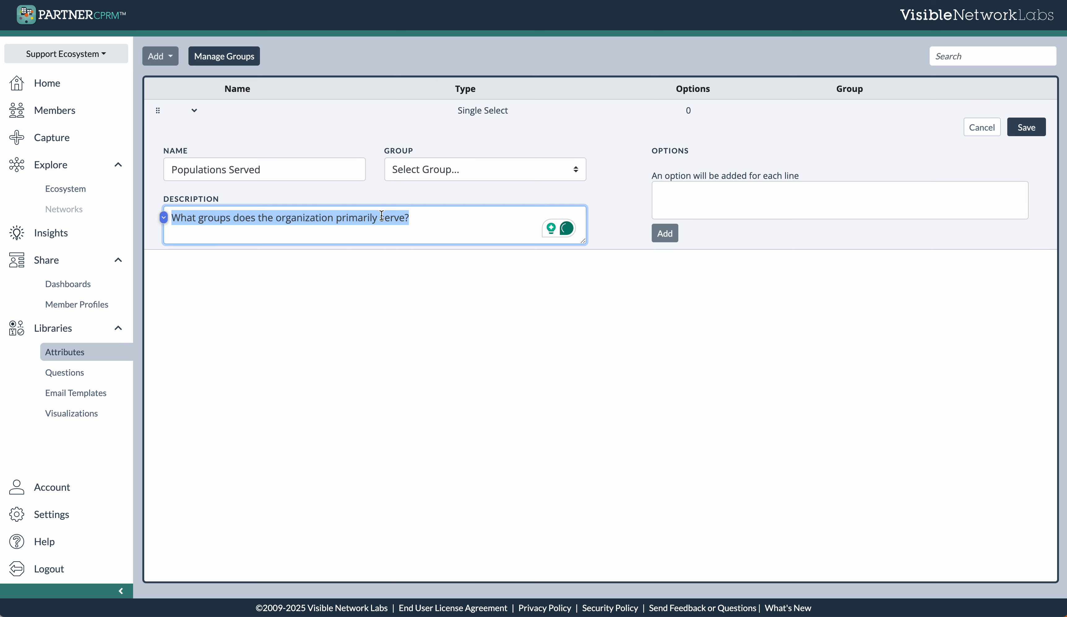
click(422, 267)
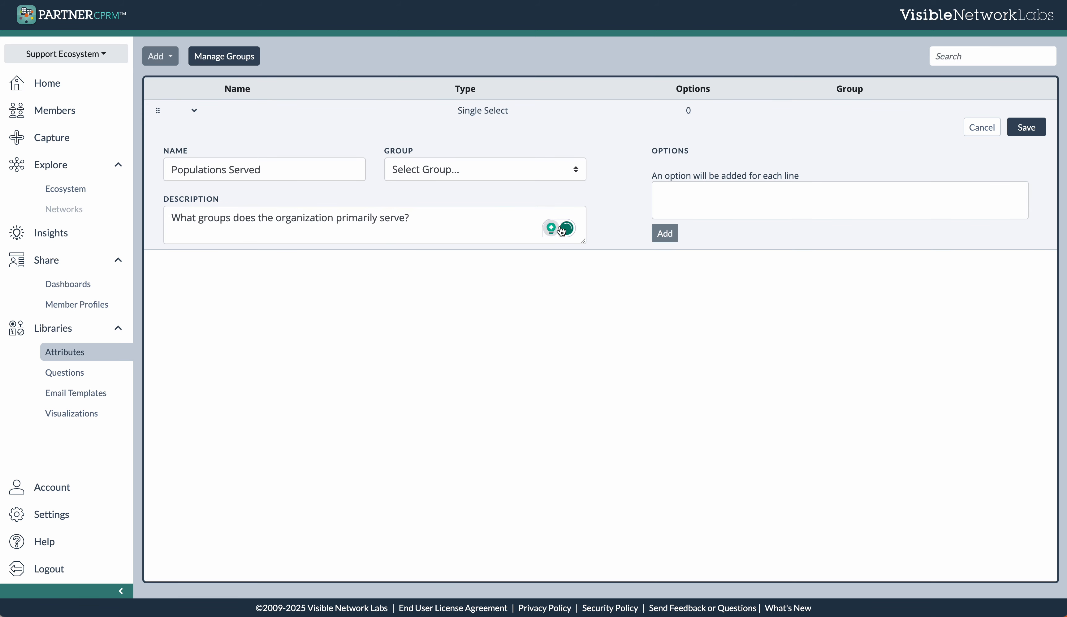
click(576, 169)
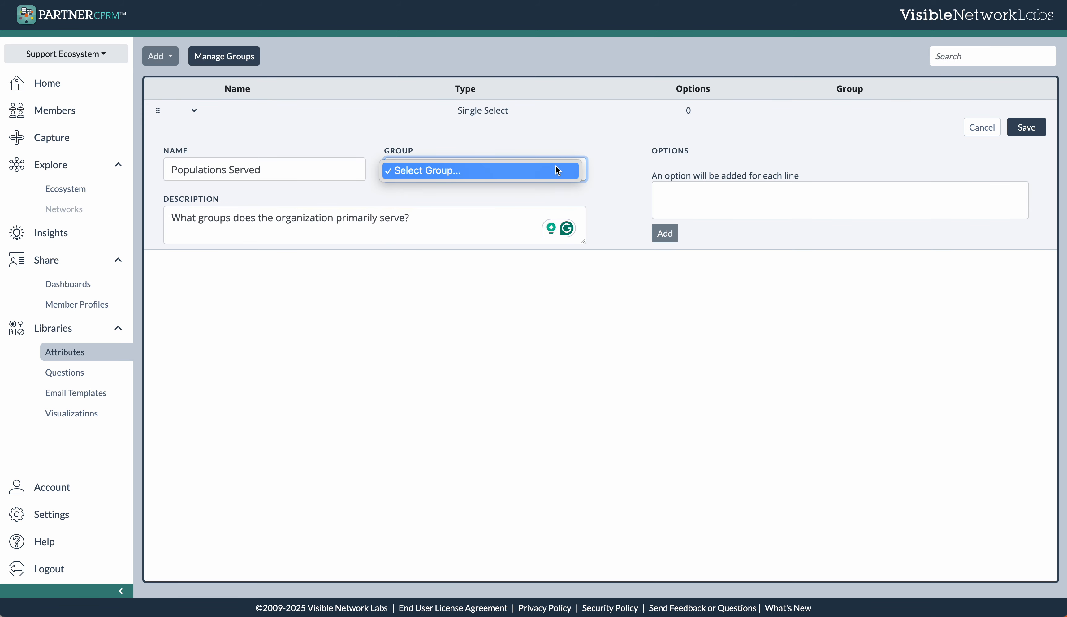
click(535, 184)
click(531, 197)
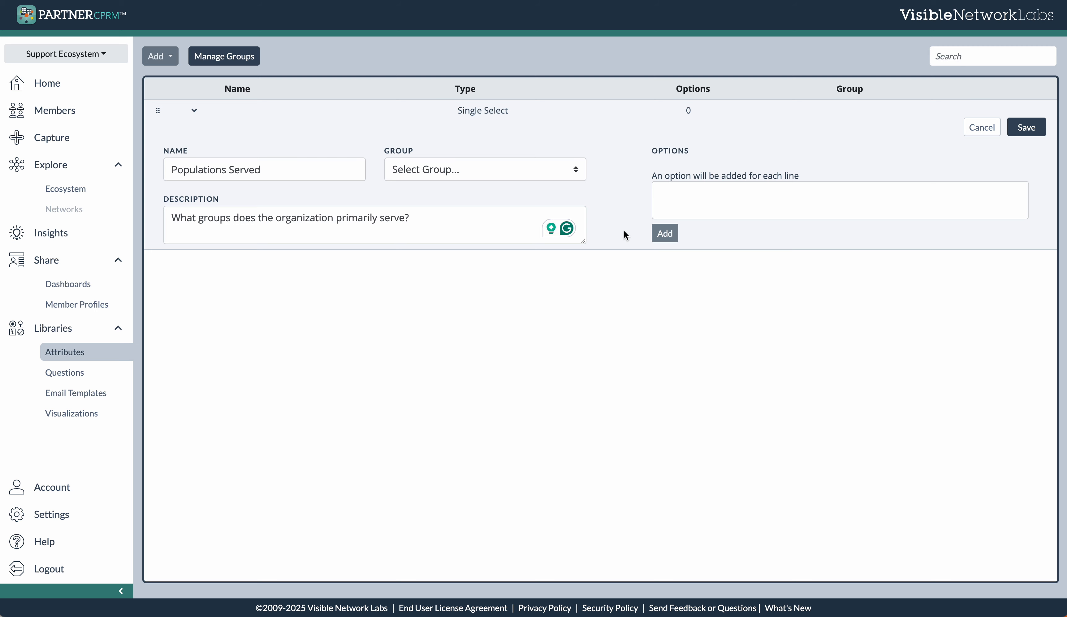
Add the attribute options Families and children, Older adults, General population, LGBTQ+ community and People of color.
click(665, 202)
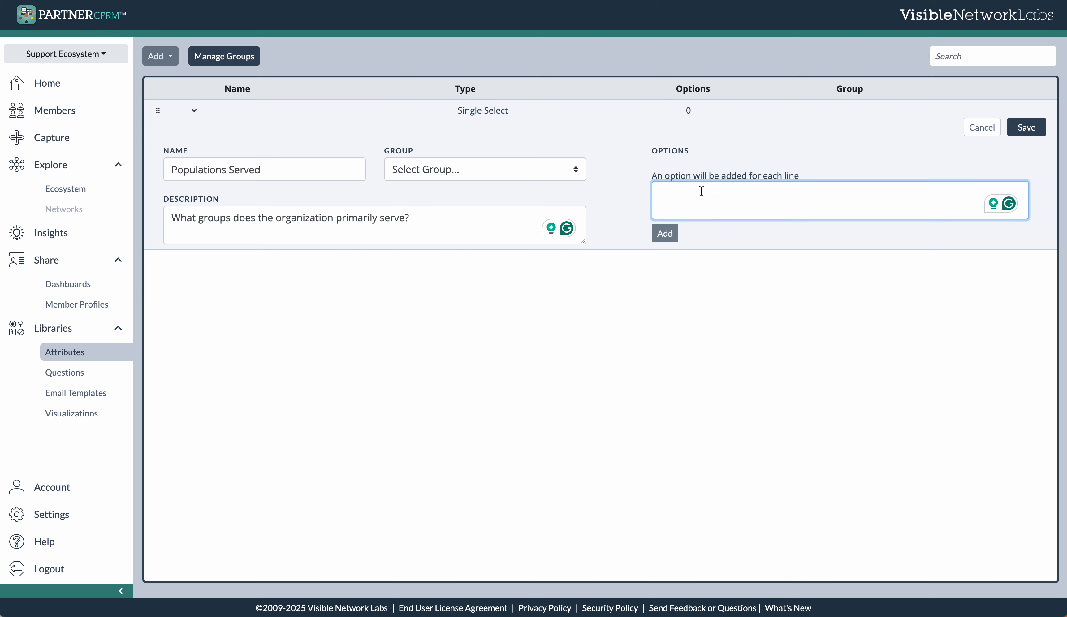
text(Familie)
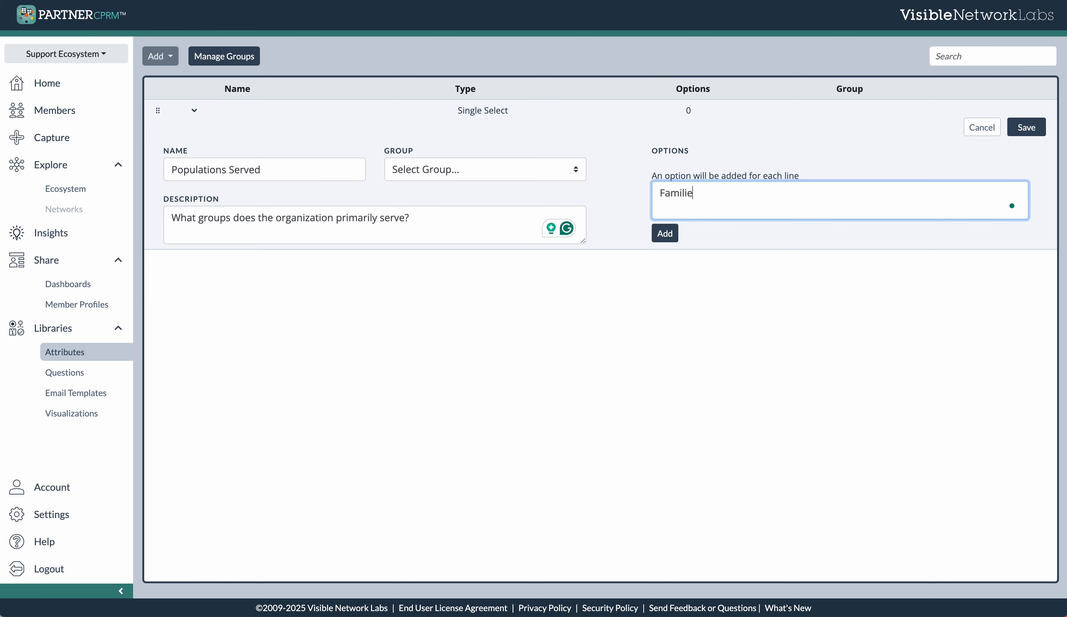
text(s and children)
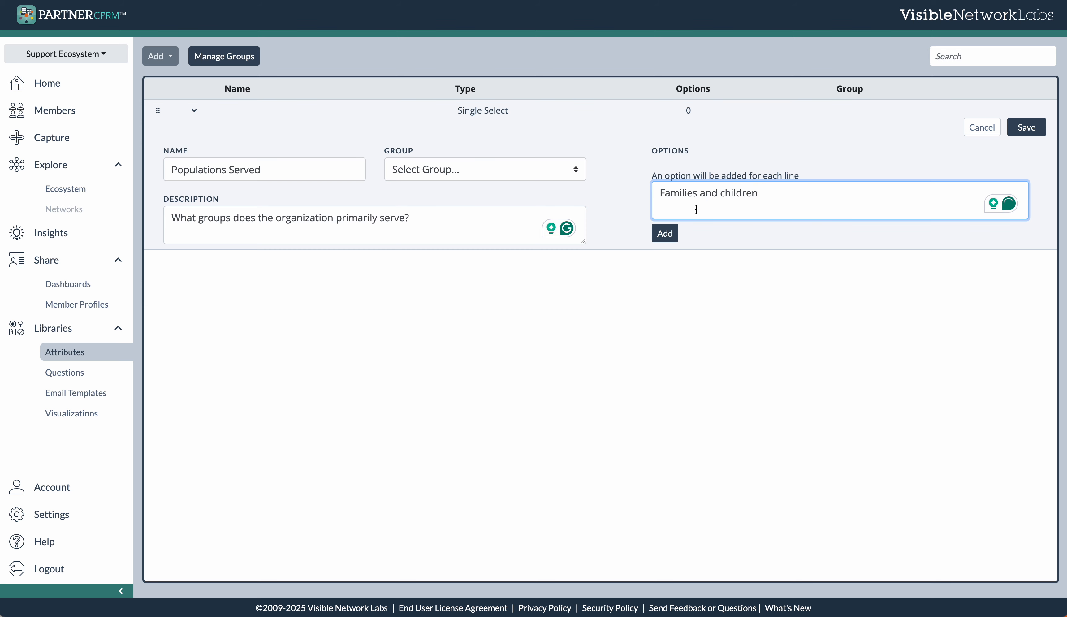
key(Return)
text(Older adults)
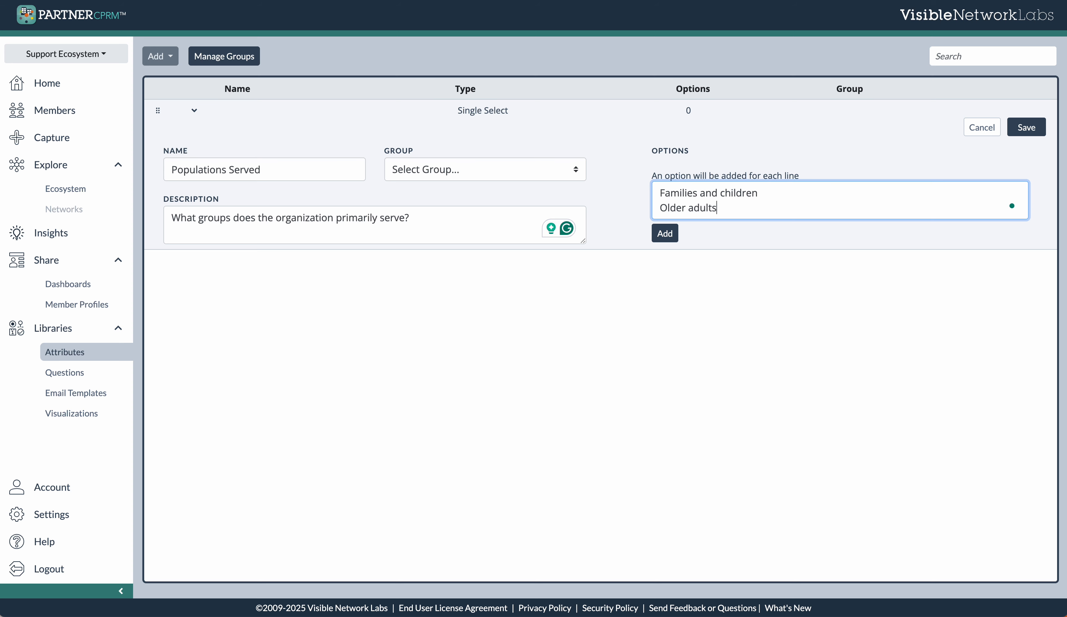
key(Return)
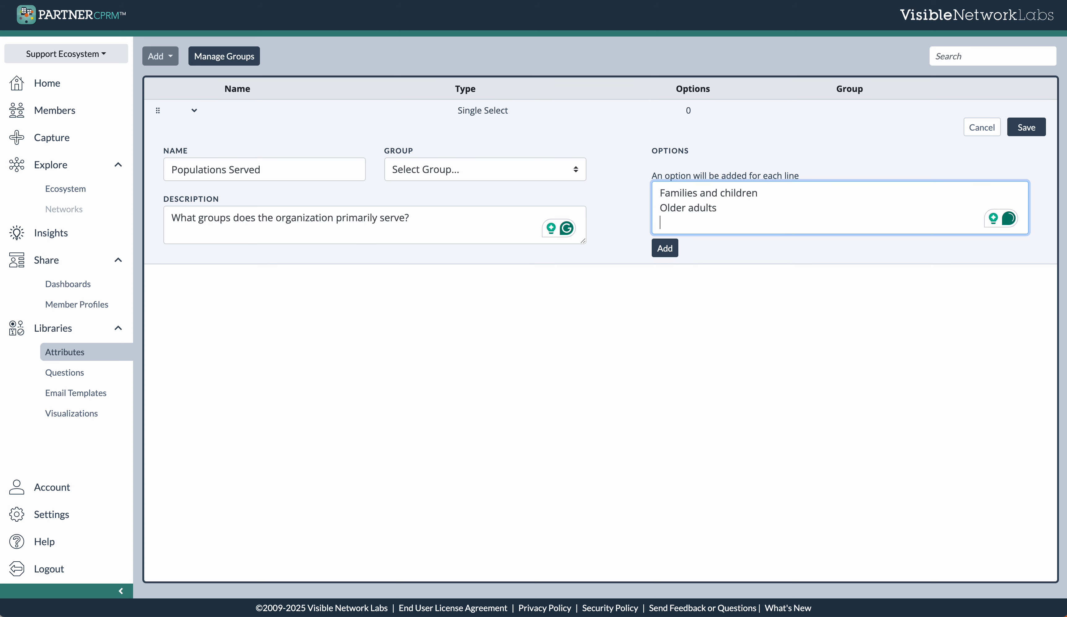
text(General )
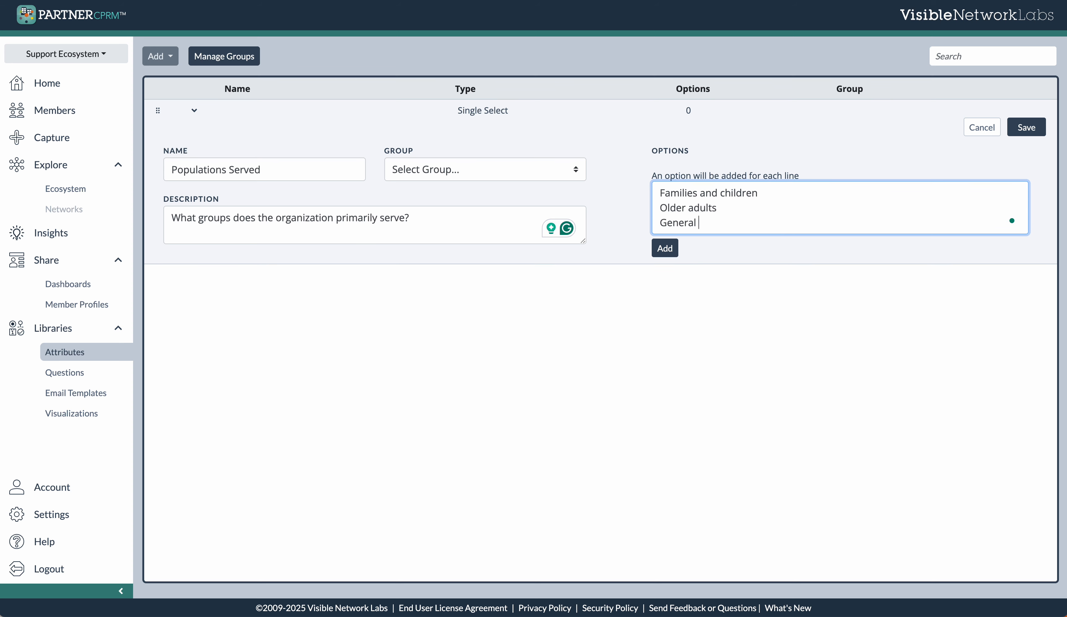
text(population)
key(Return)
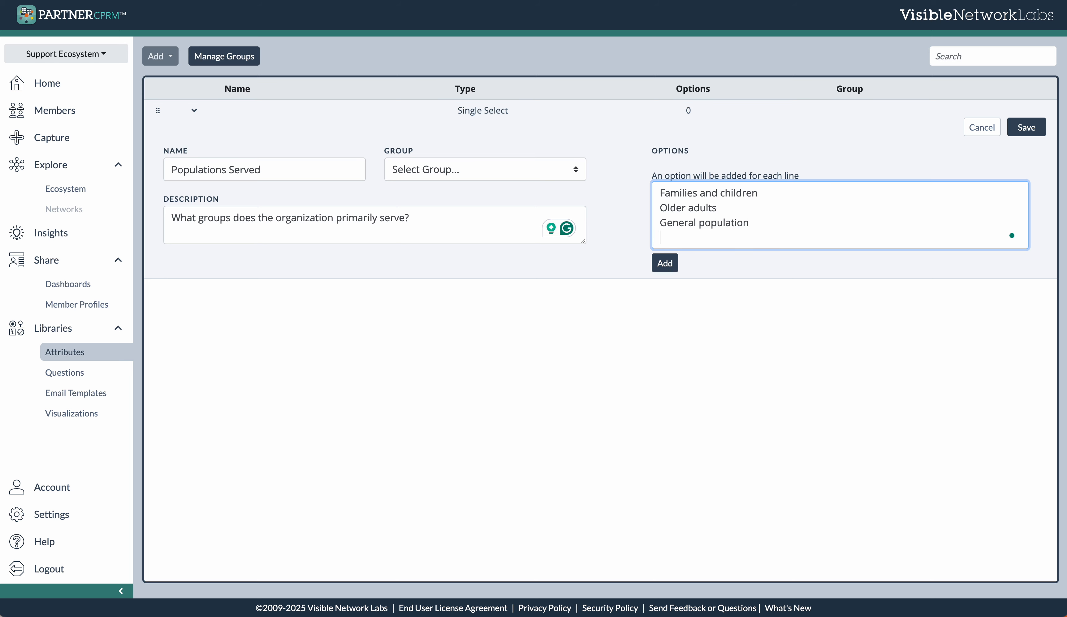
text(LGBTQ+ community)
key(Return)
text(P)
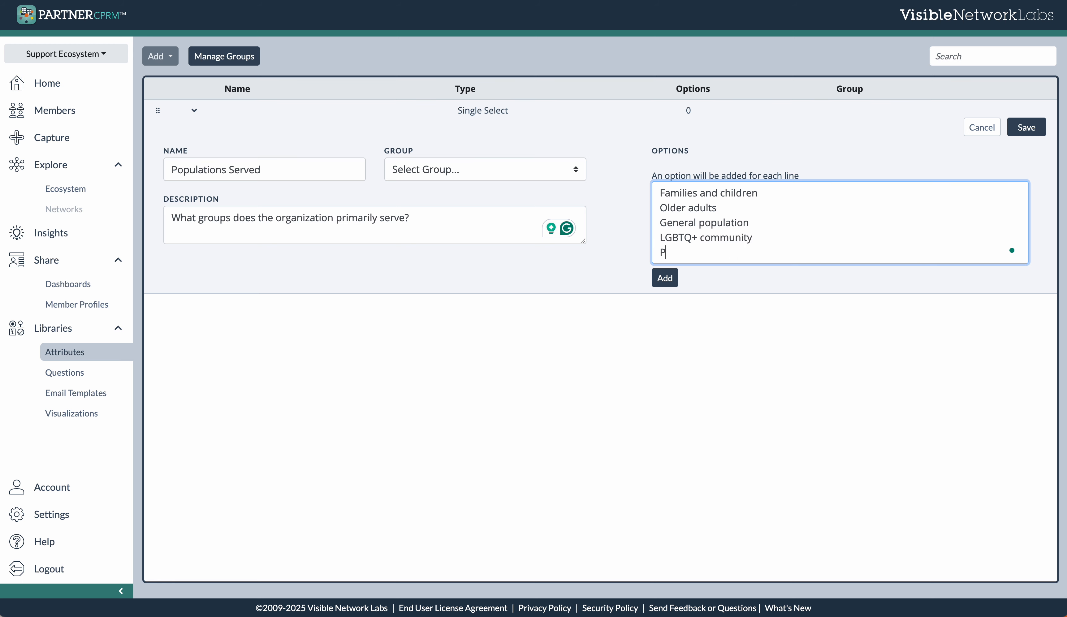
text(eople of color)
click(665, 278)
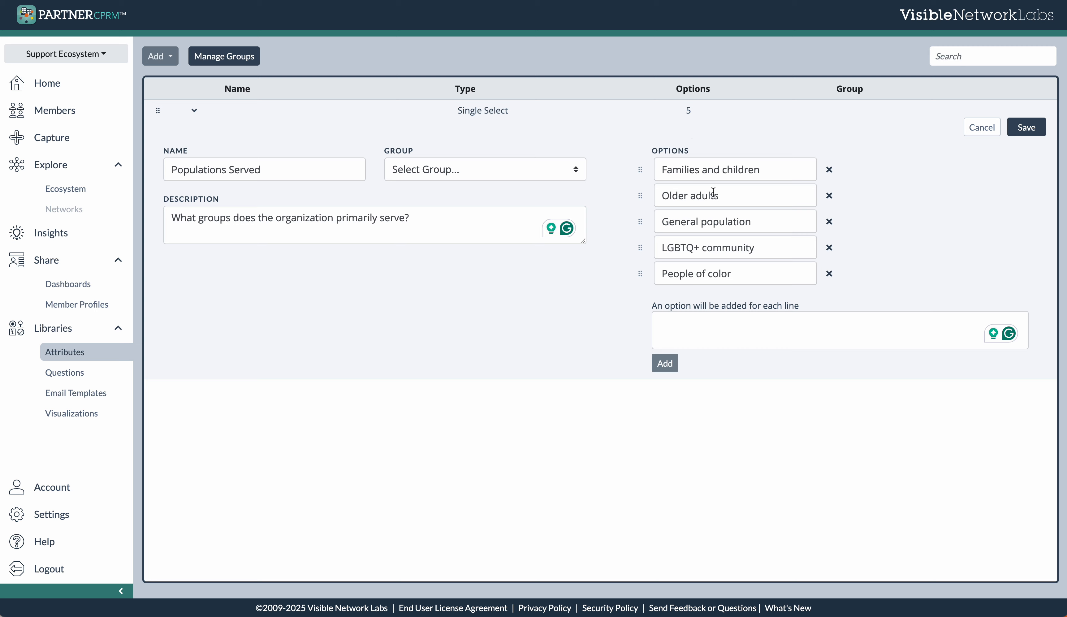
Save the Populations Served attribute and review its saved details in the list.
click(640, 274)
mouse_move(641, 277)
mouse_down()
mouse_move(634, 195)
mouse_move(641, 277)
mouse_up()
click(1030, 134)
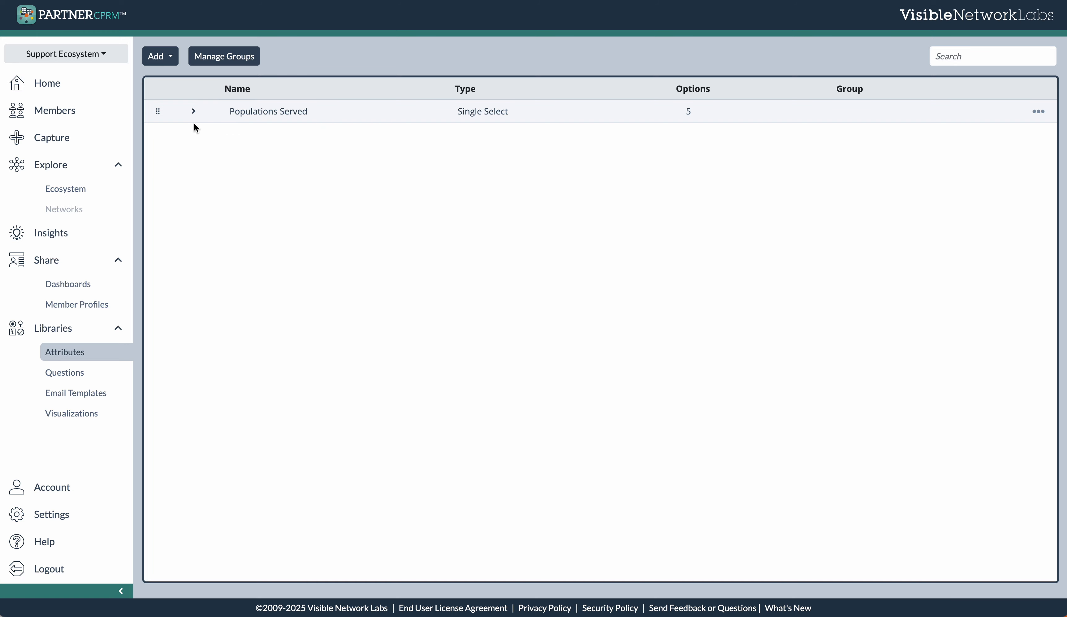
click(193, 116)
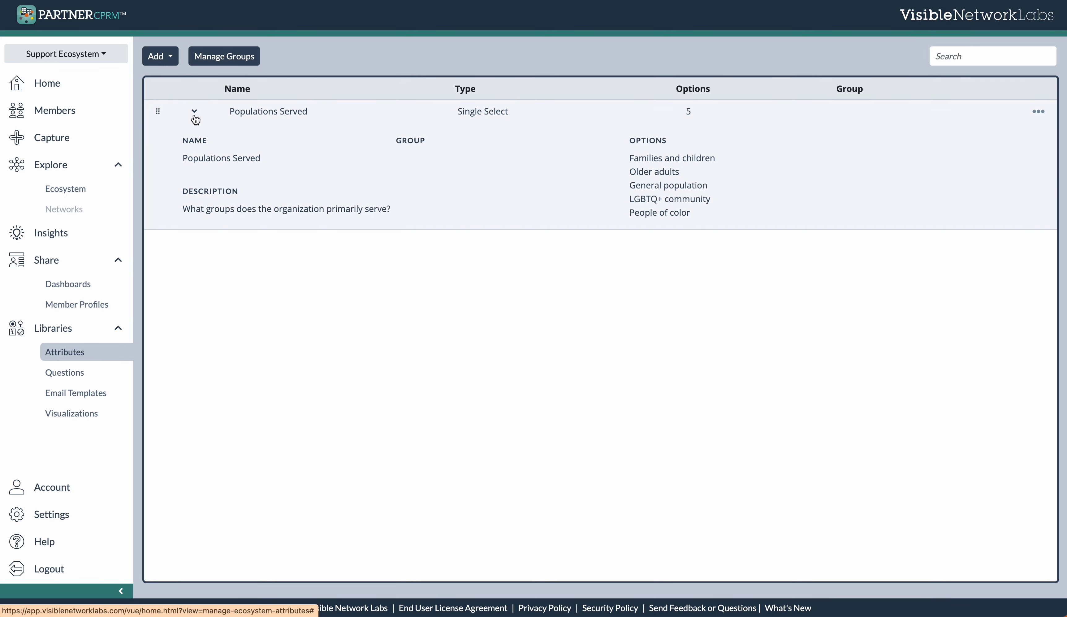
click(194, 115)
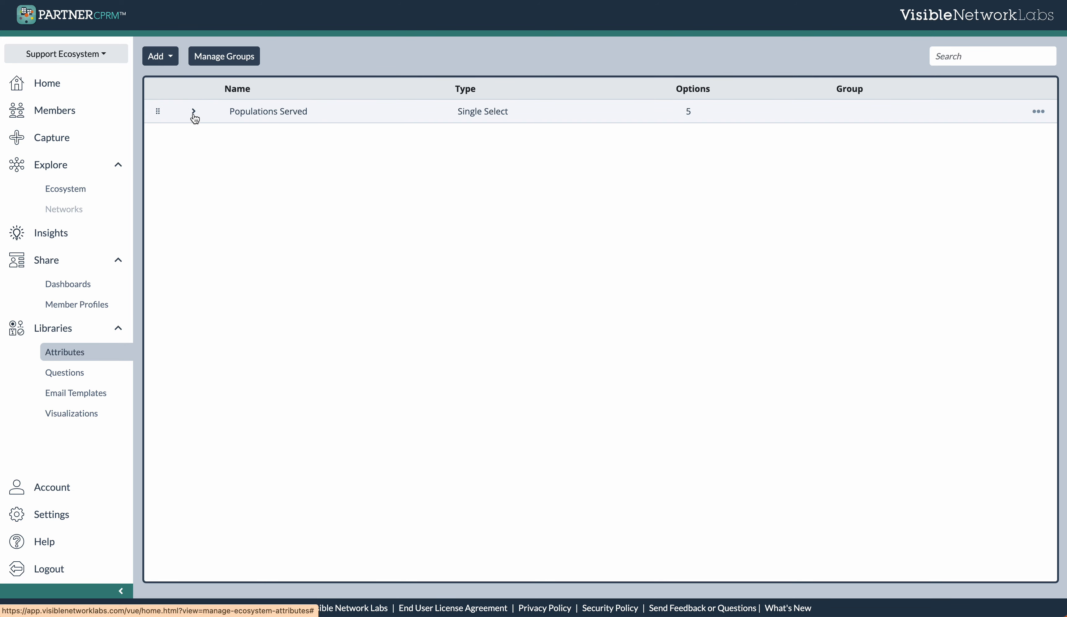
Create an attribute group named "Services Info" and confirm the group list.
click(227, 61)
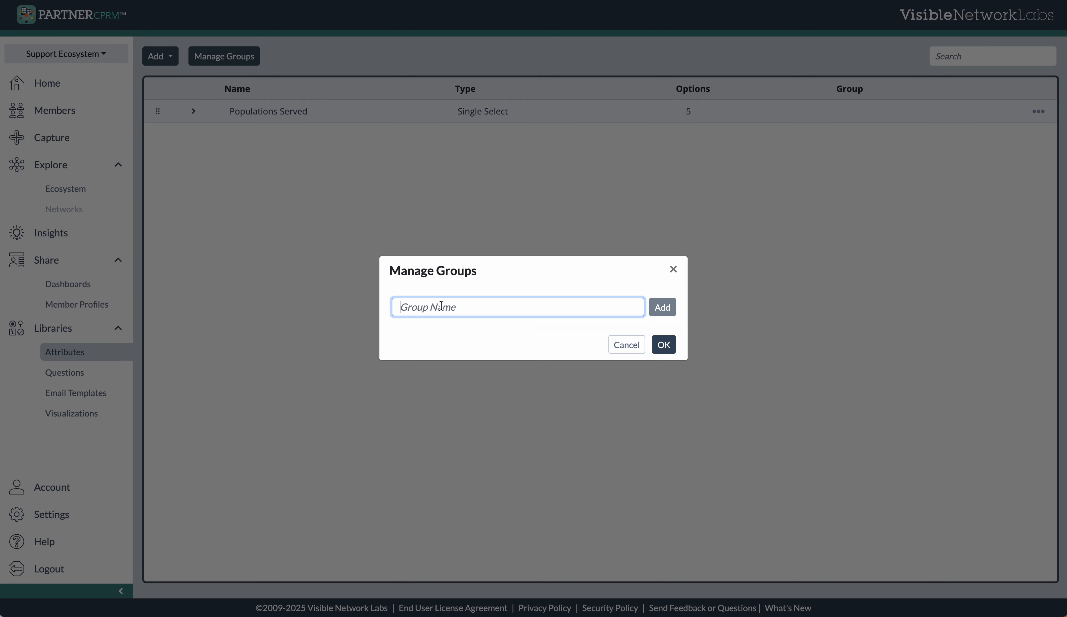
text(Services)
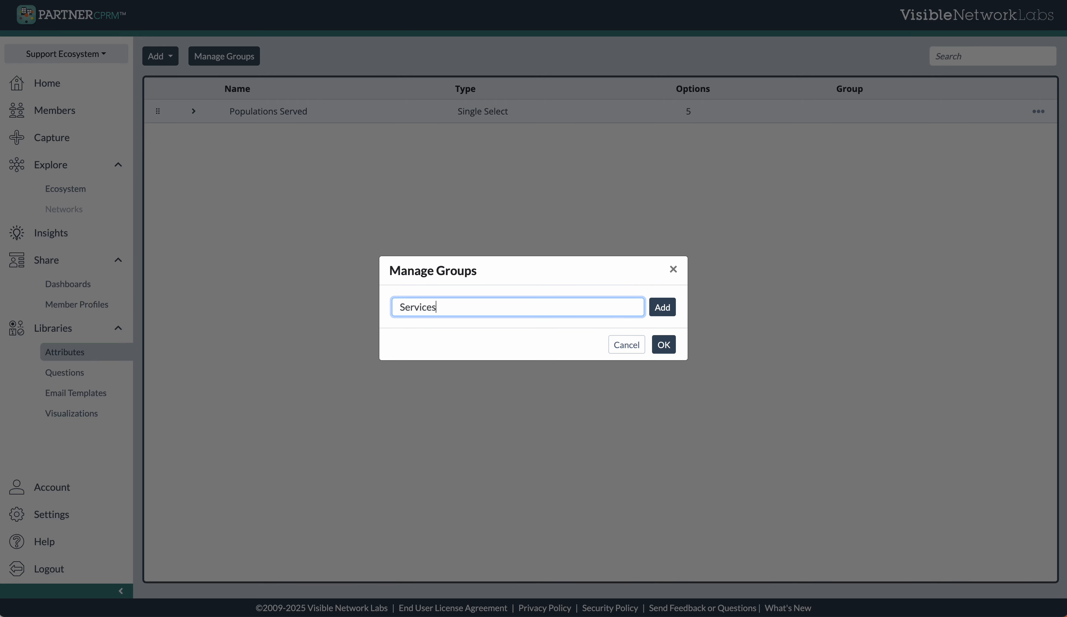
text( Info)
click(665, 313)
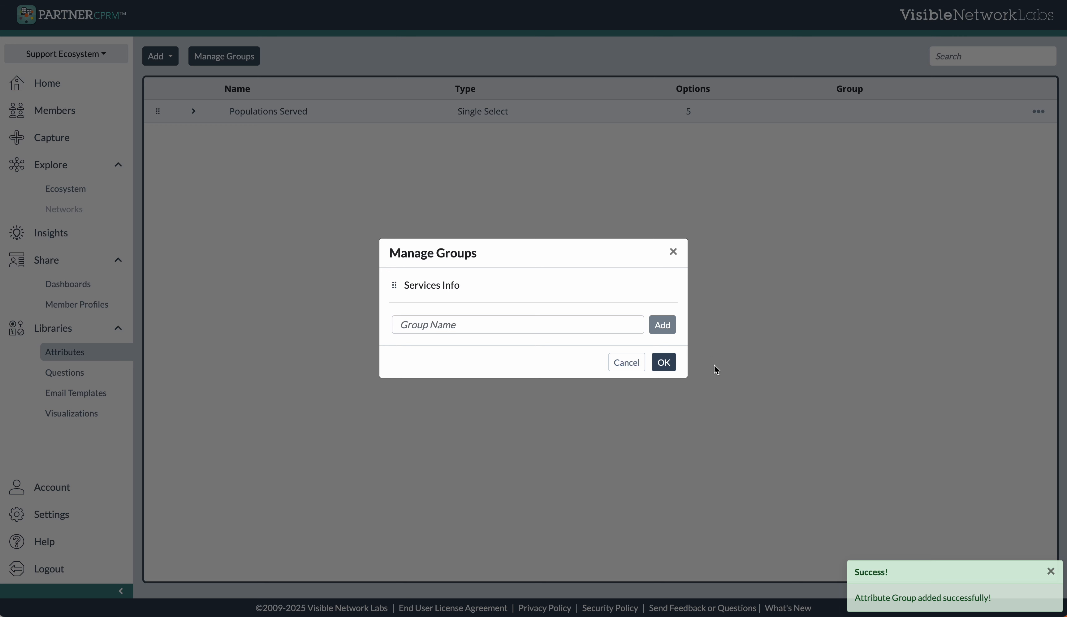
click(663, 363)
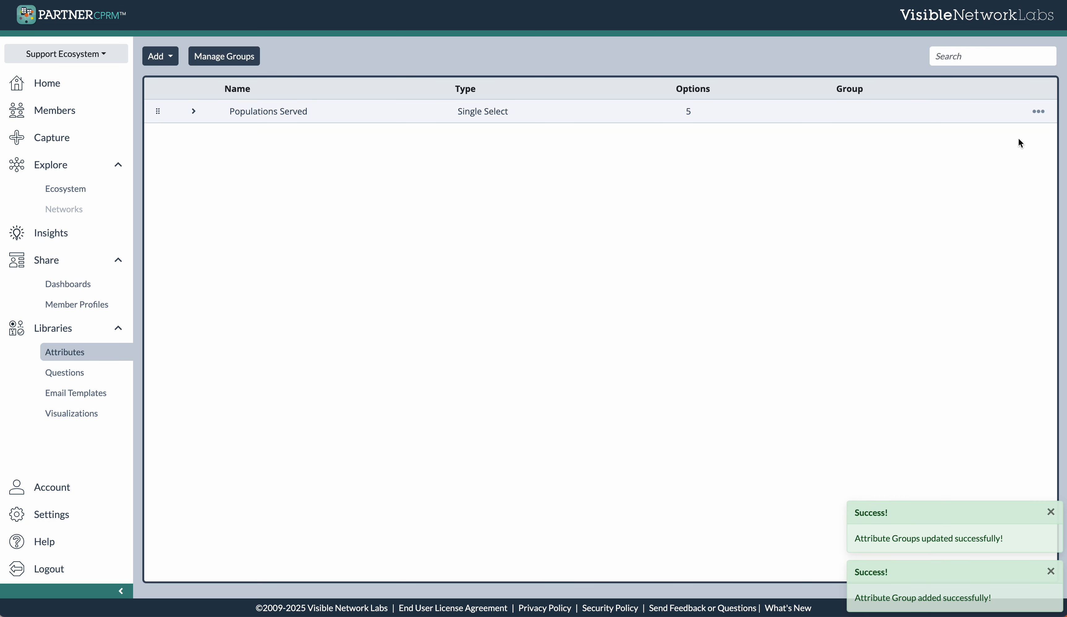
Edit the Populations Served attribute to put it in the Services Info group and save it.
click(1040, 113)
click(1012, 122)
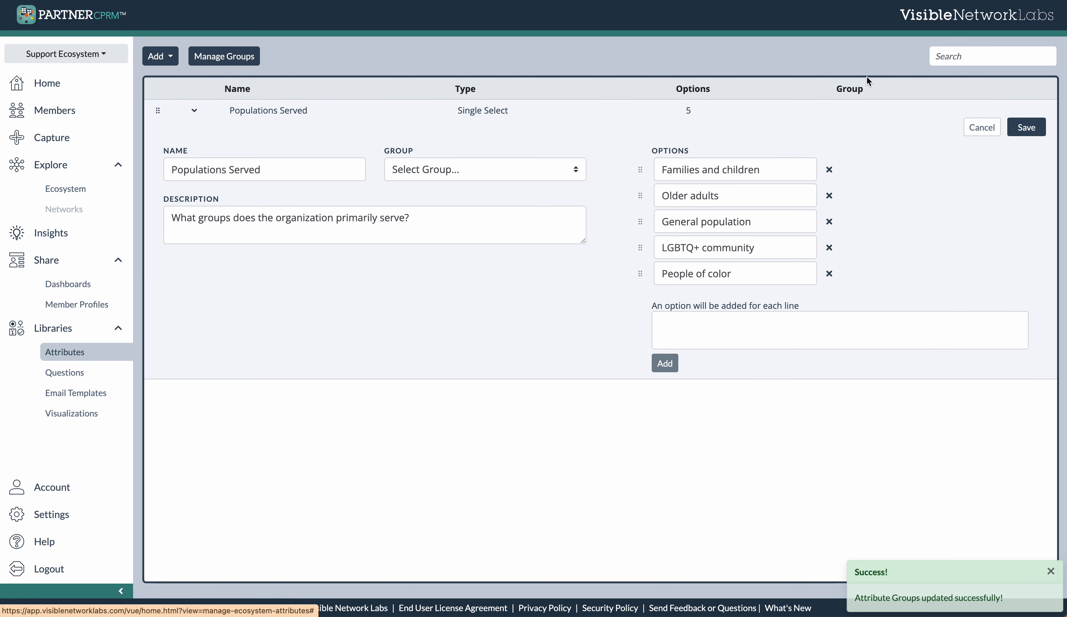
click(472, 165)
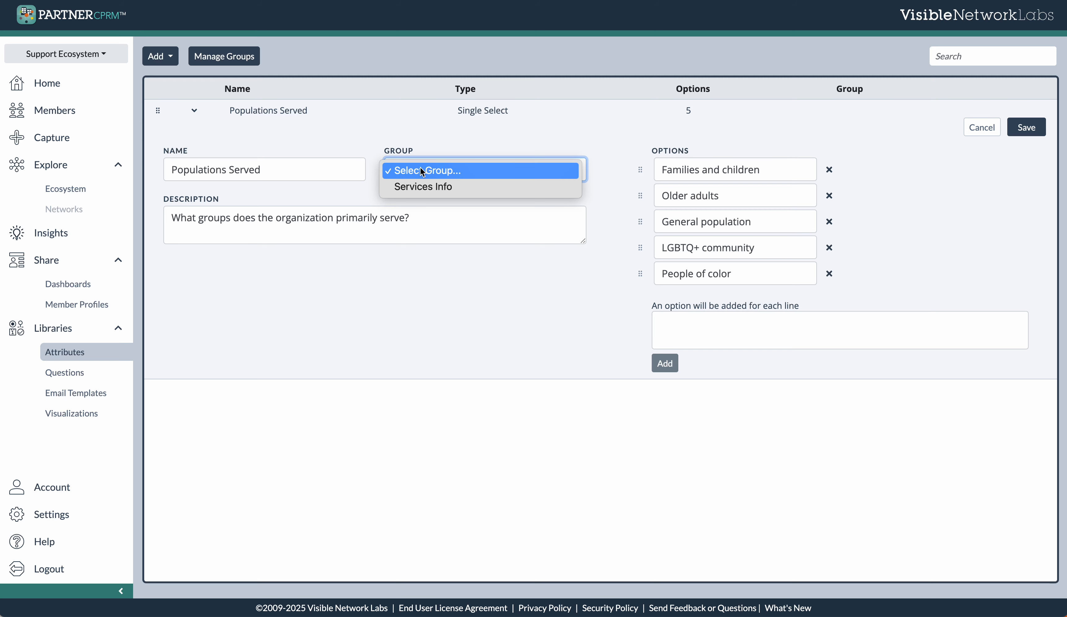
click(436, 191)
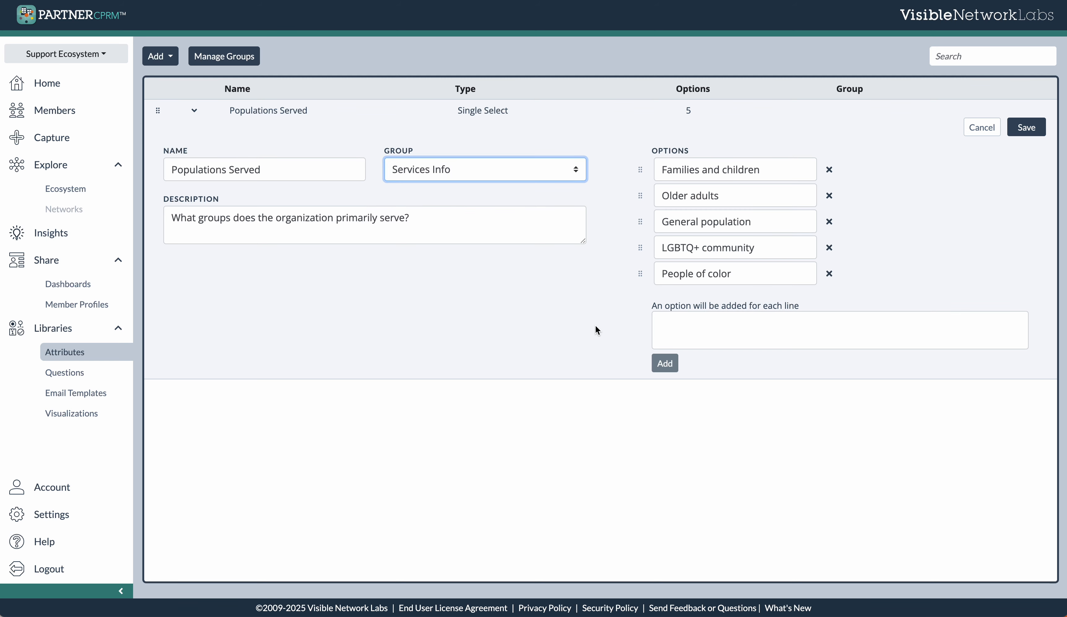
click(1043, 127)
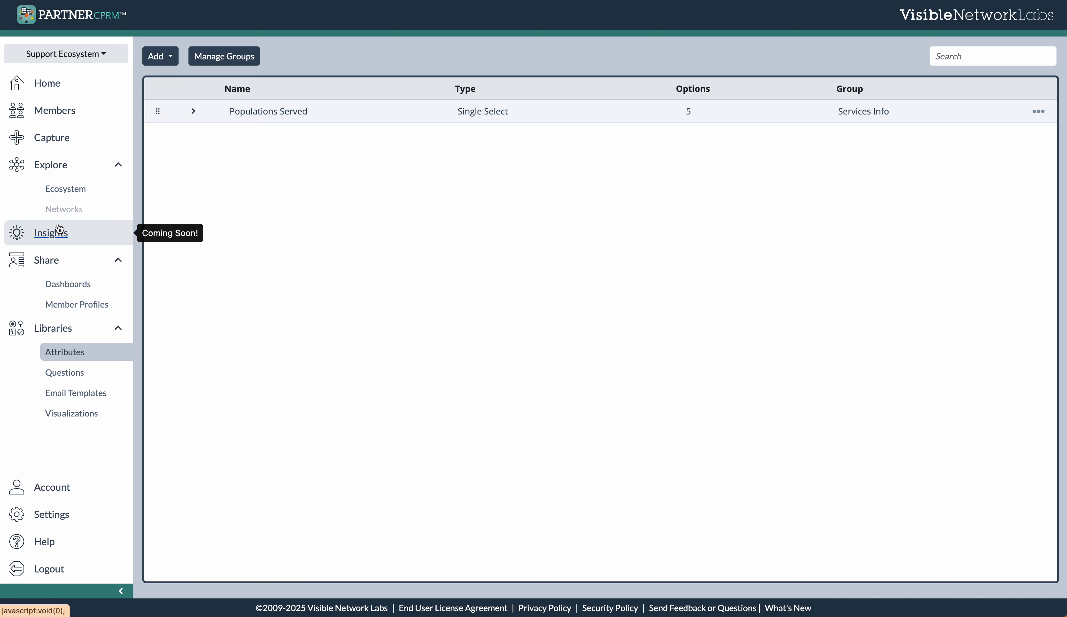
Review the Populations Served attribute's details and its assignment grid for organizations, ending back at the attribute list.
click(194, 110)
click(195, 111)
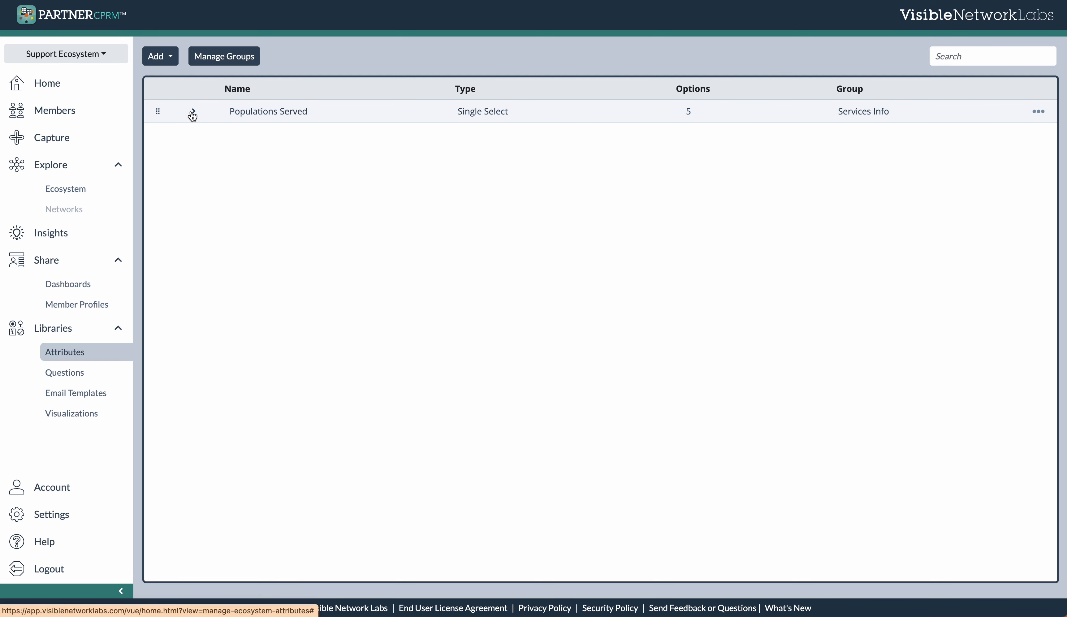
click(1039, 112)
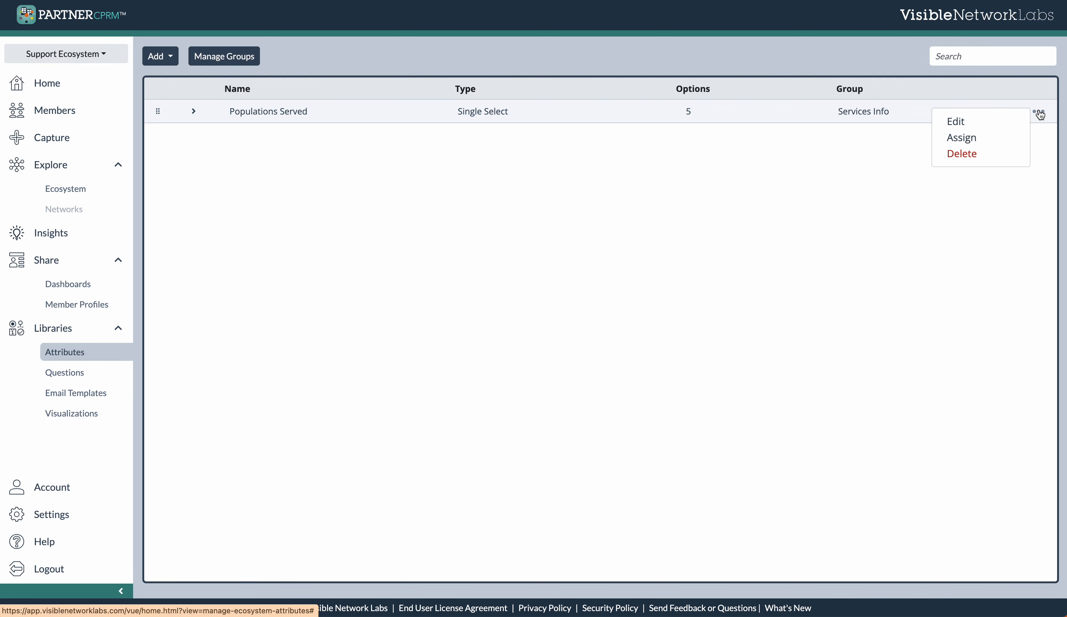
click(984, 139)
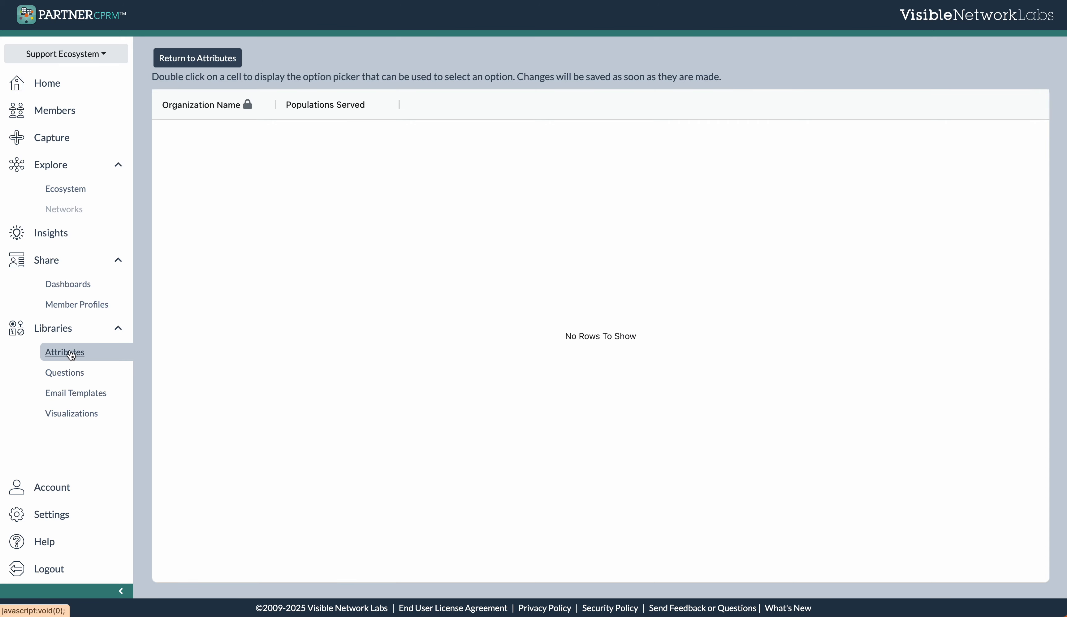
click(173, 57)
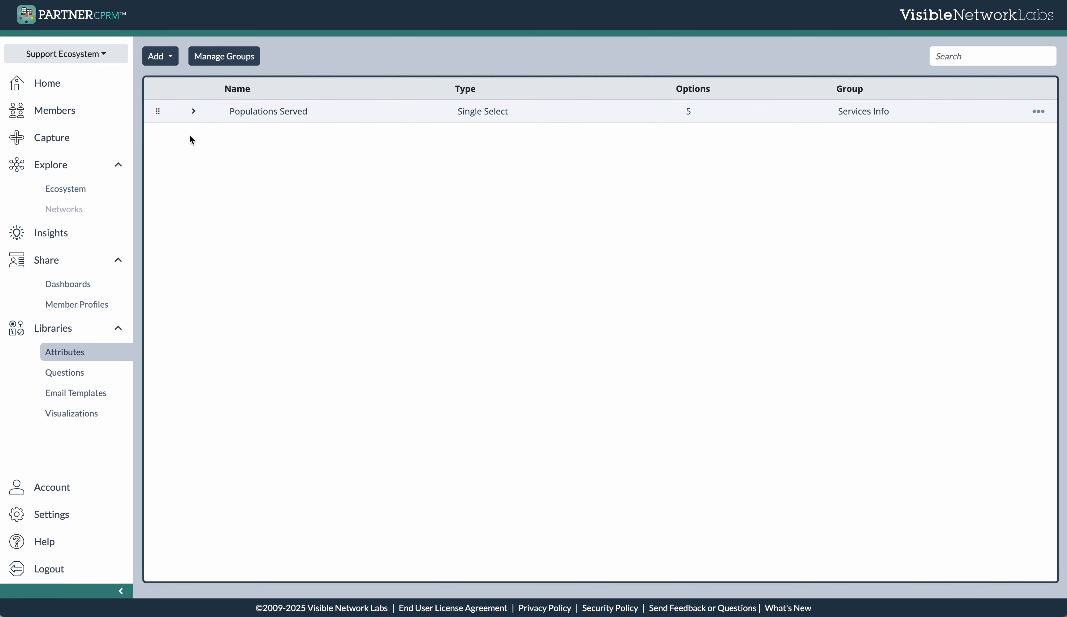